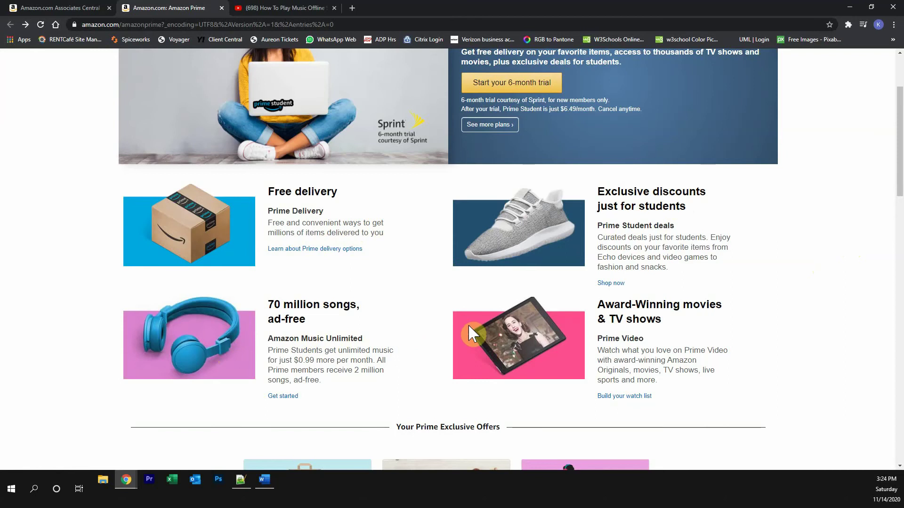
# - Browse the Prime Student benefits and offers, then switch to the YouTube video tab
pyautogui.scroll(-2, 470, 323)
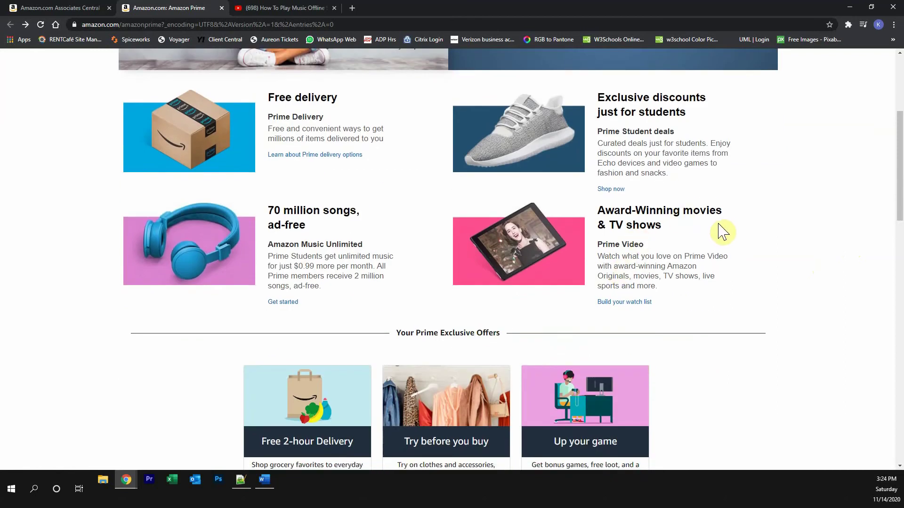
pyautogui.scroll(-5, 748, 309)
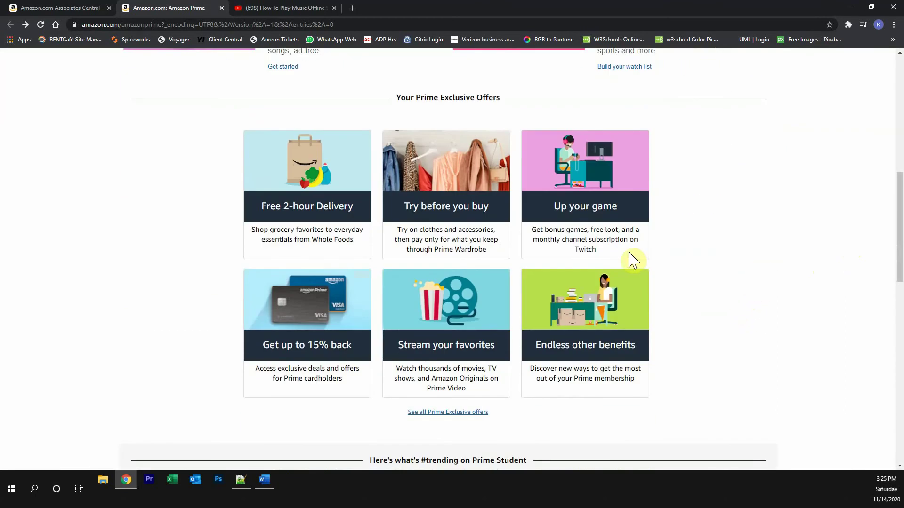
pyautogui.scroll(6, 662, 272)
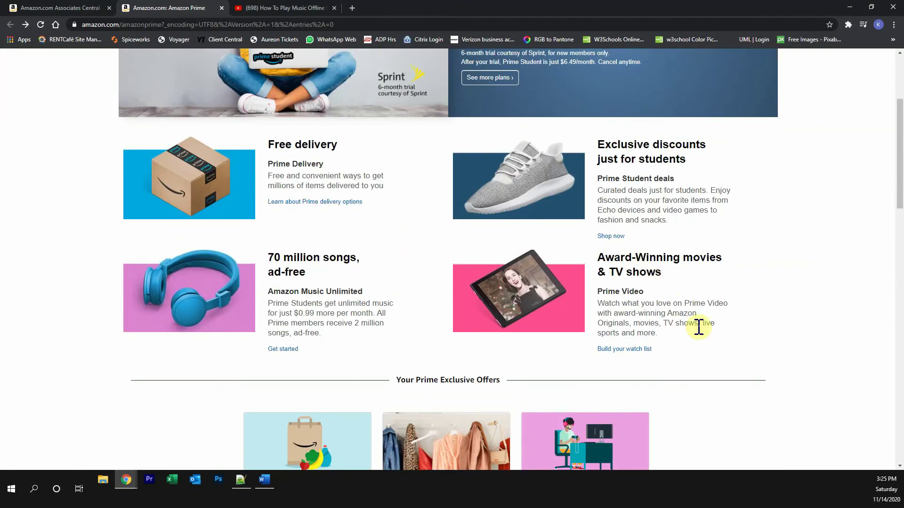
pyautogui.hotkey('ctrl', 'Tab')
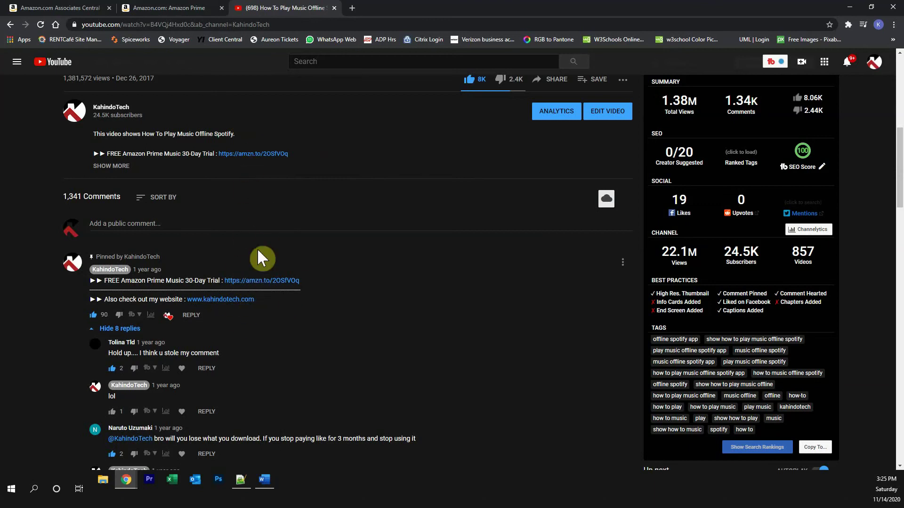
# - Back on Amazon, go via See more plans to the regular Prime offer and start its 30-day free trial
pyautogui.click(192, 12)
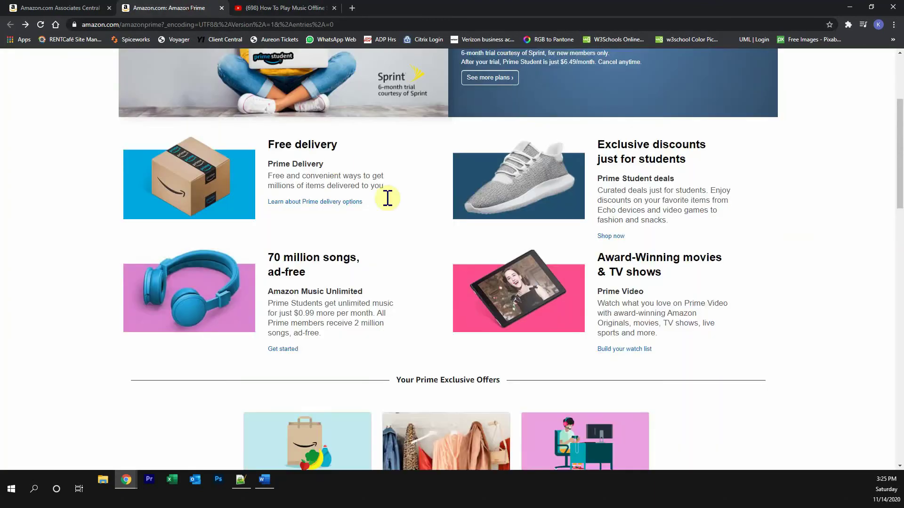
pyautogui.scroll(2, 404, 221)
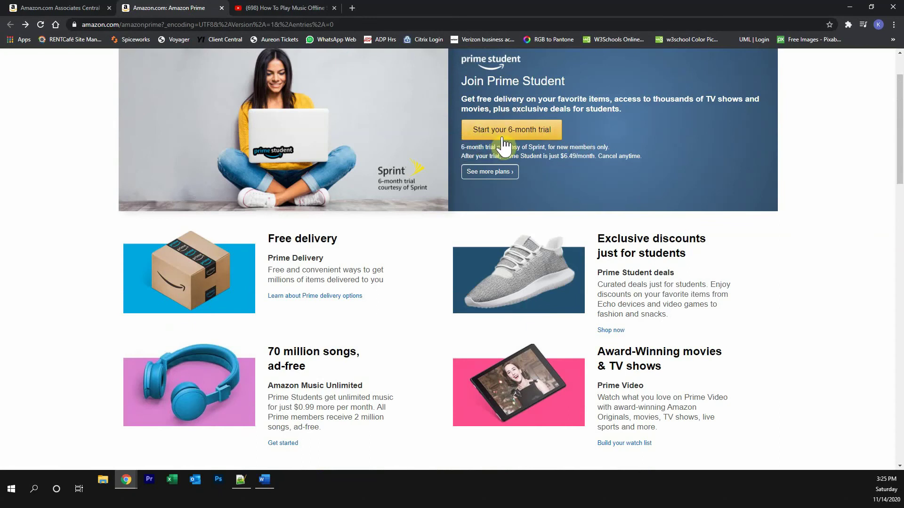
pyautogui.click(492, 181)
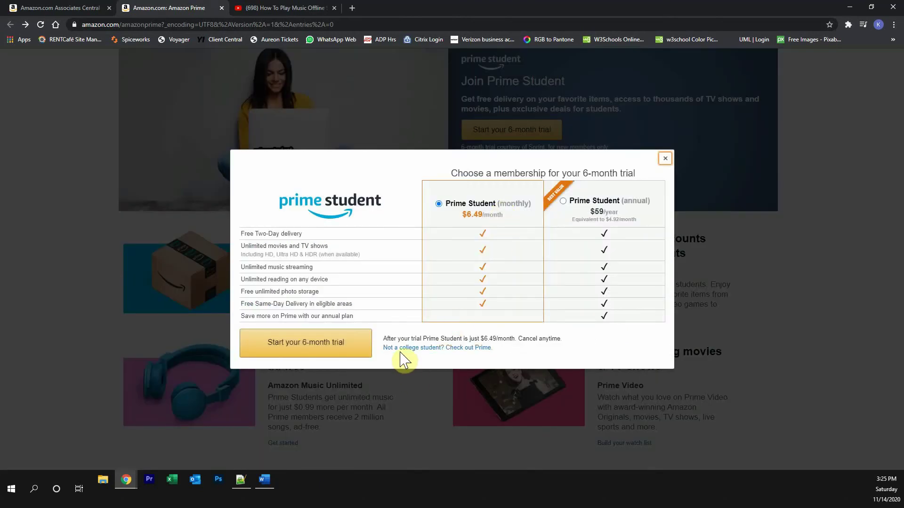
pyautogui.click(407, 351)
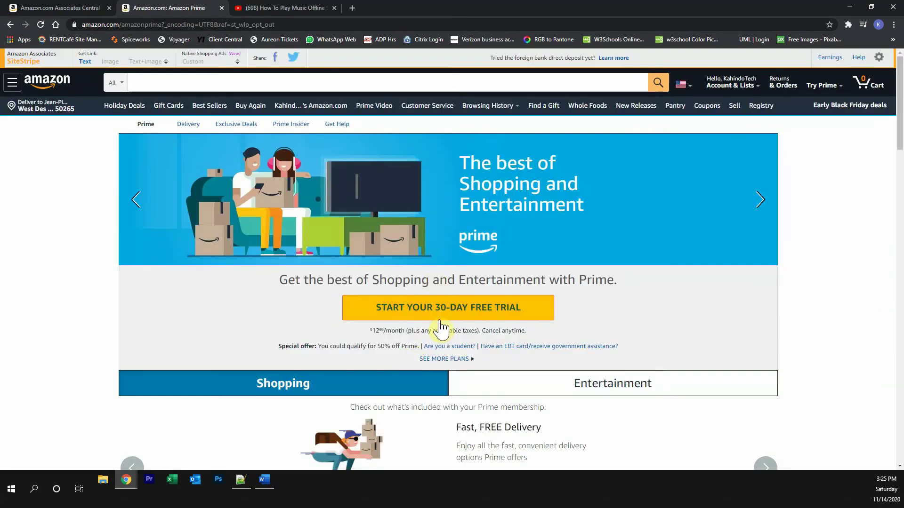
pyautogui.click(437, 319)
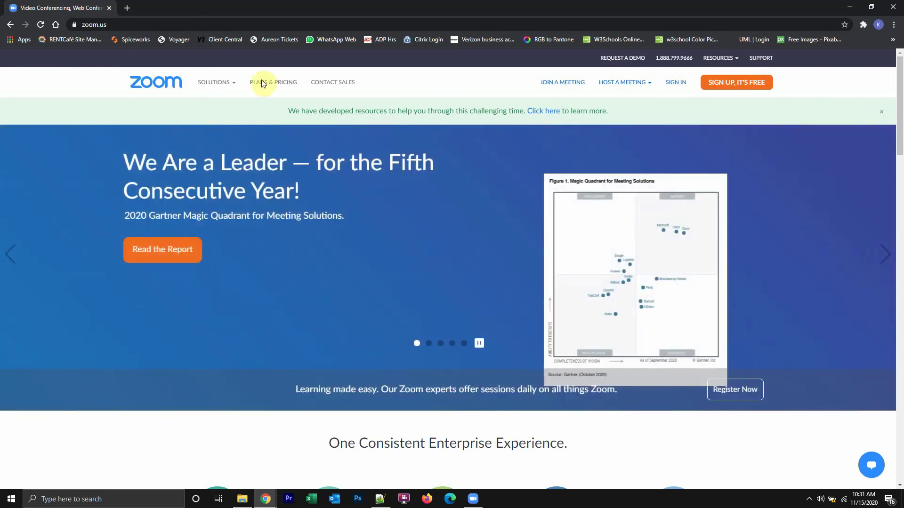
# - Load zoom.us in the address bar and go to the Zoom sign-in page
pyautogui.moveTo(214, 82)
pyautogui.click(125, 25)
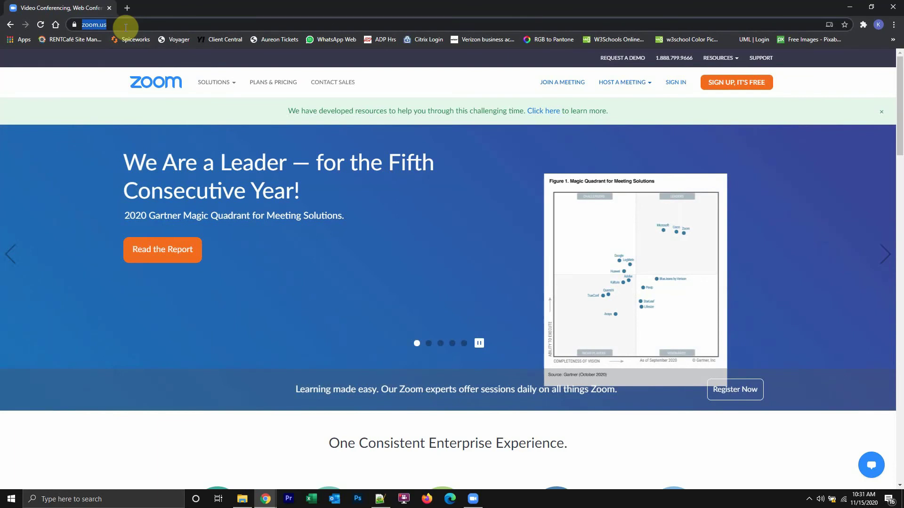
pyautogui.write('zoom.us')
pyautogui.press('Return')
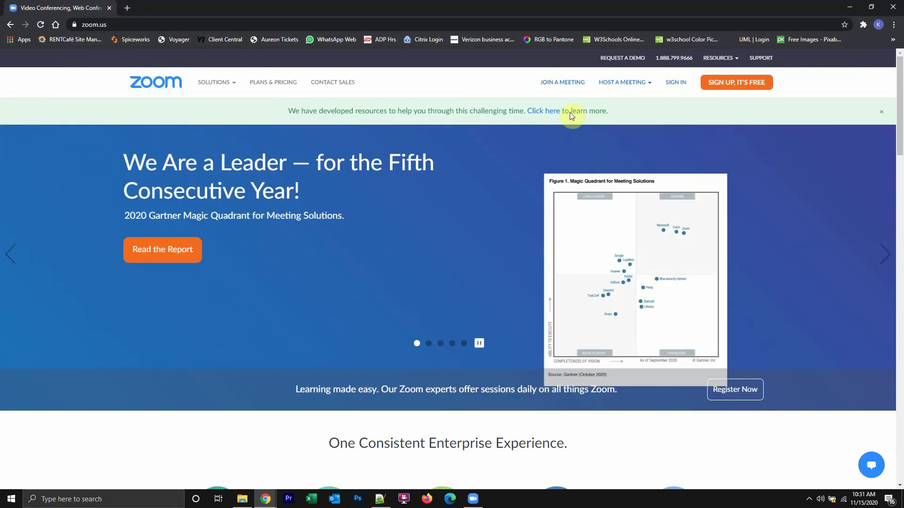
pyautogui.click(673, 84)
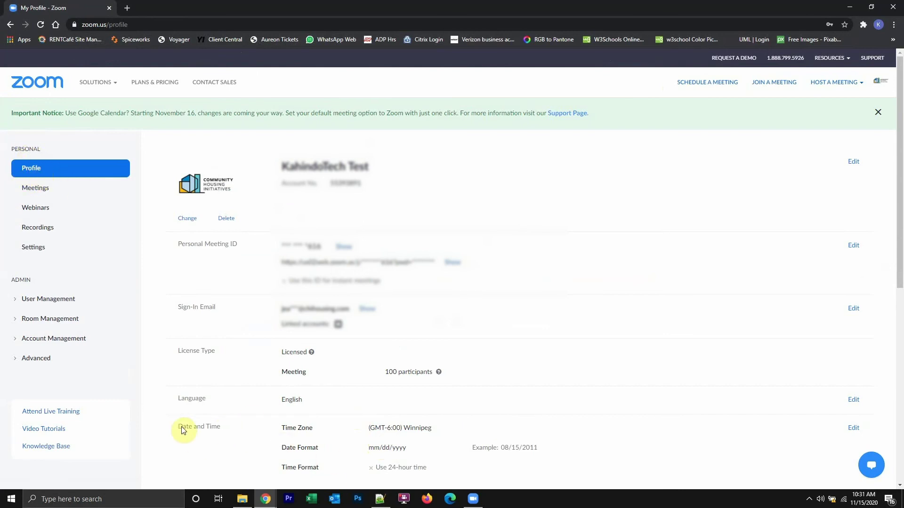
# - Edit Date and Time, pick (GMT-6:00) Central Time (US and Canada), and save the changes
pyautogui.moveTo(220, 426); pyautogui.dragTo(178, 426)
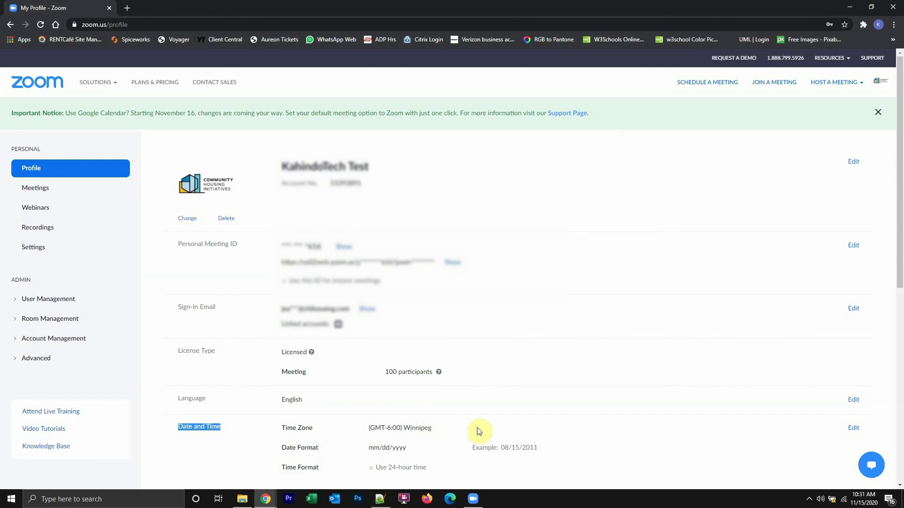
pyautogui.click(854, 428)
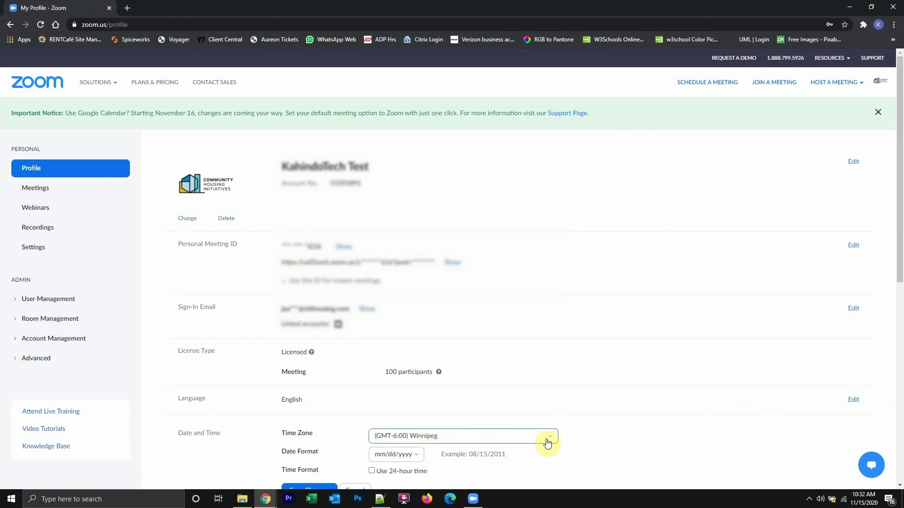
pyautogui.click(494, 437)
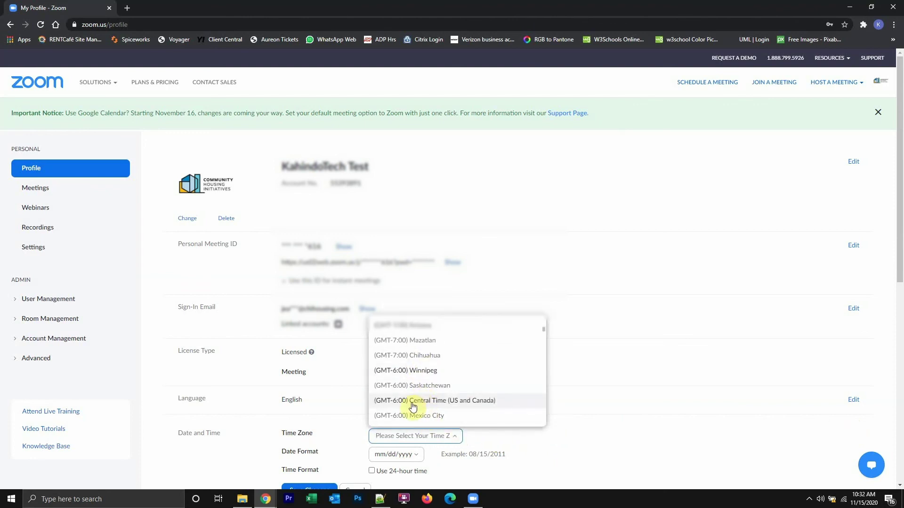
pyautogui.click(410, 403)
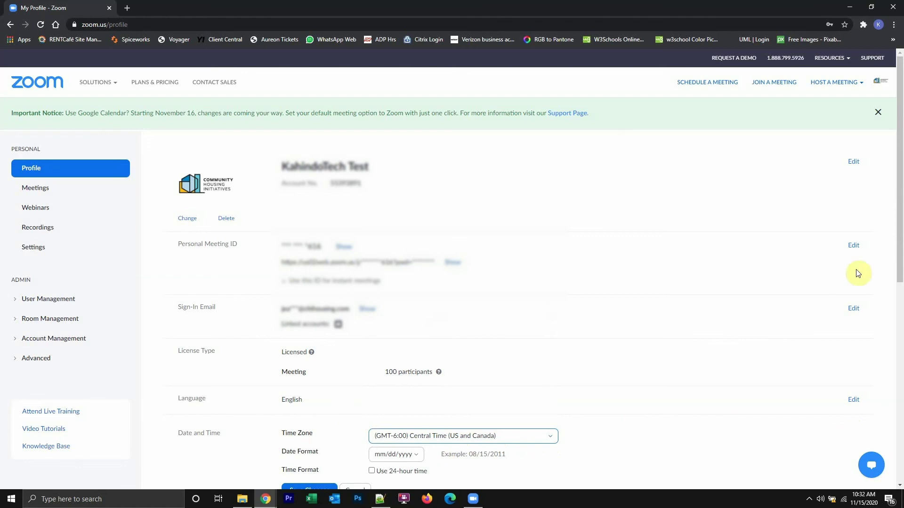
pyautogui.moveTo(898, 258); pyautogui.dragTo(899, 287)
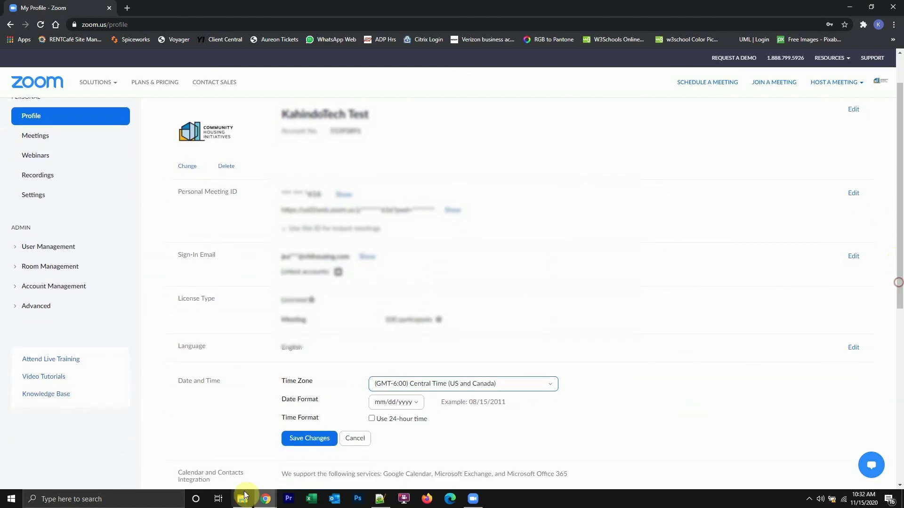
pyautogui.click(309, 440)
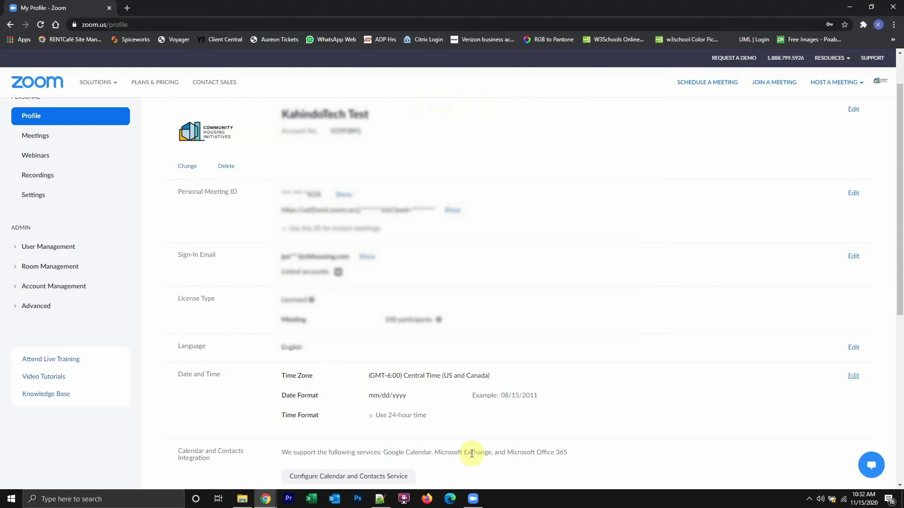
# - In the Zoom desktop app, schedule the Nov 15, 2020 11:00 AM meeting with time zone Mexico City
pyautogui.click(472, 502)
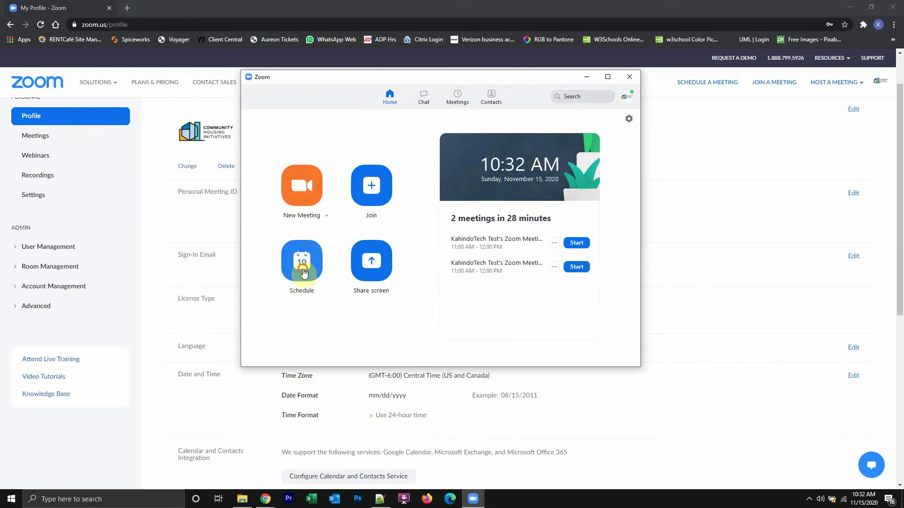
pyautogui.click(303, 273)
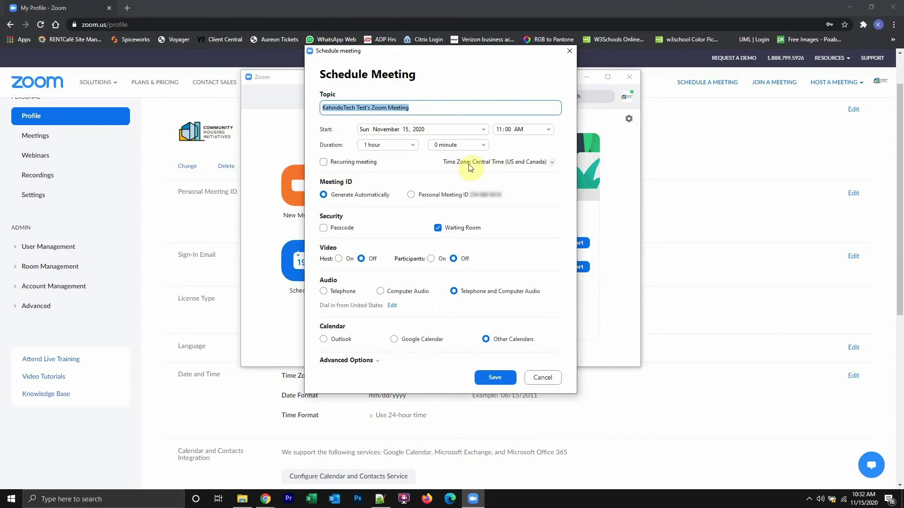
pyautogui.click(517, 167)
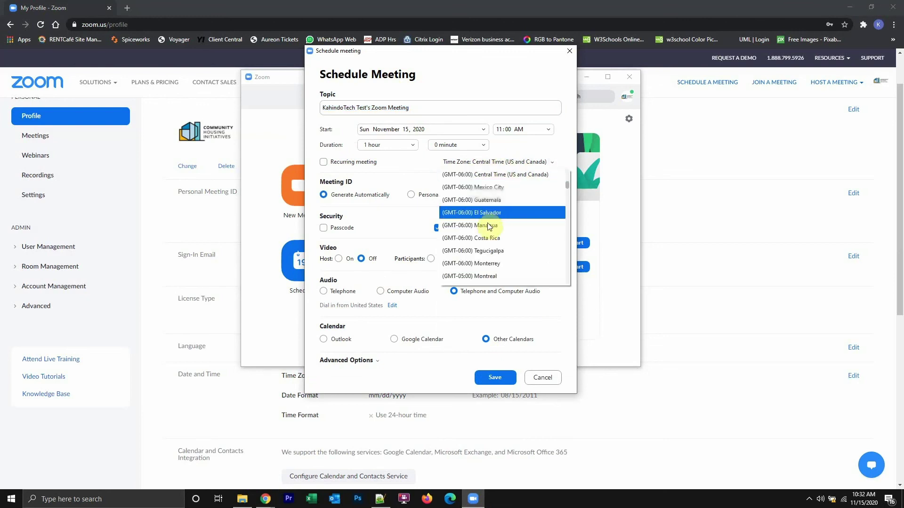
pyautogui.click(503, 187)
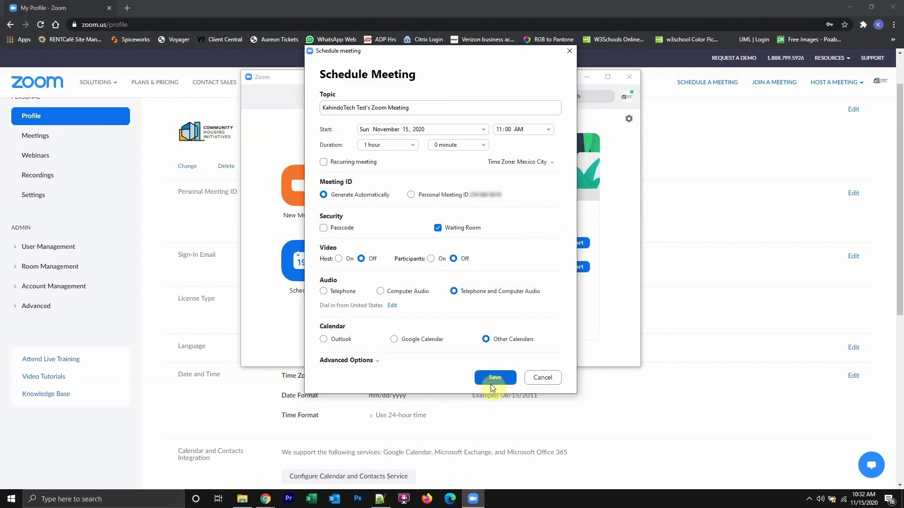
pyautogui.moveTo(463, 52)
pyautogui.mouseDown()
pyautogui.moveTo(486, 82)
pyautogui.moveTo(484, 60)
pyautogui.mouseUp()
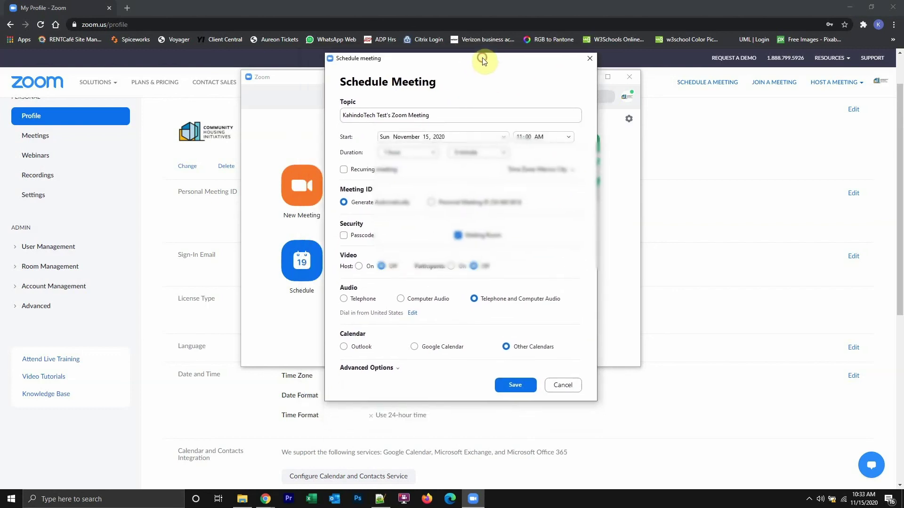
pyautogui.tripleClick(430, 118)
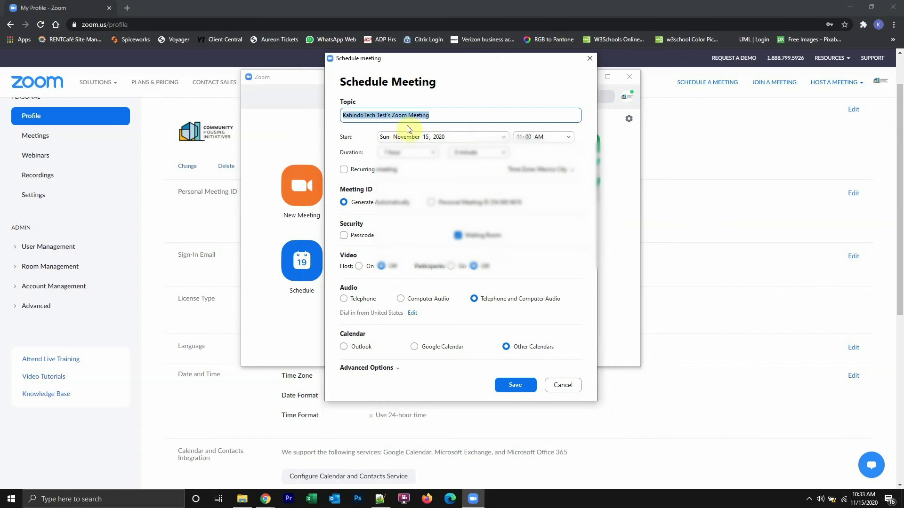
pyautogui.click(507, 385)
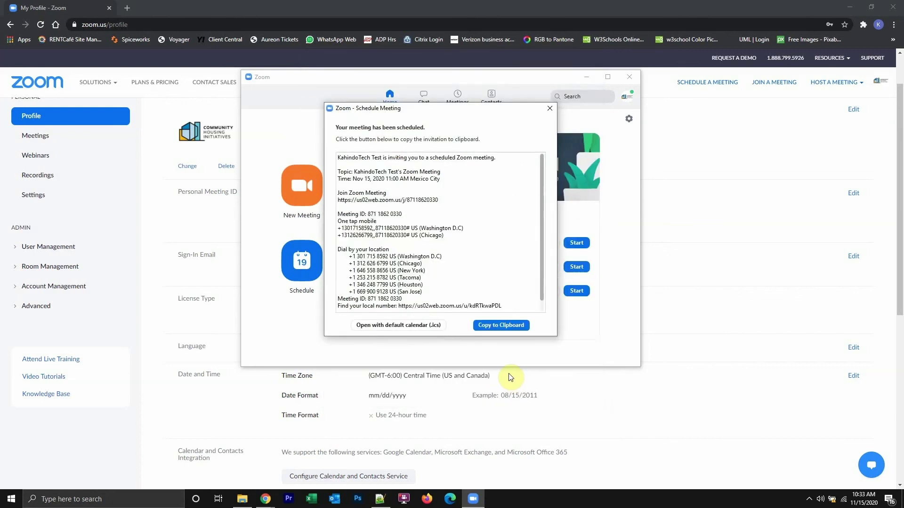
# - Close the 'Zoom - Schedule Meeting' confirmation dialog
pyautogui.click(548, 109)
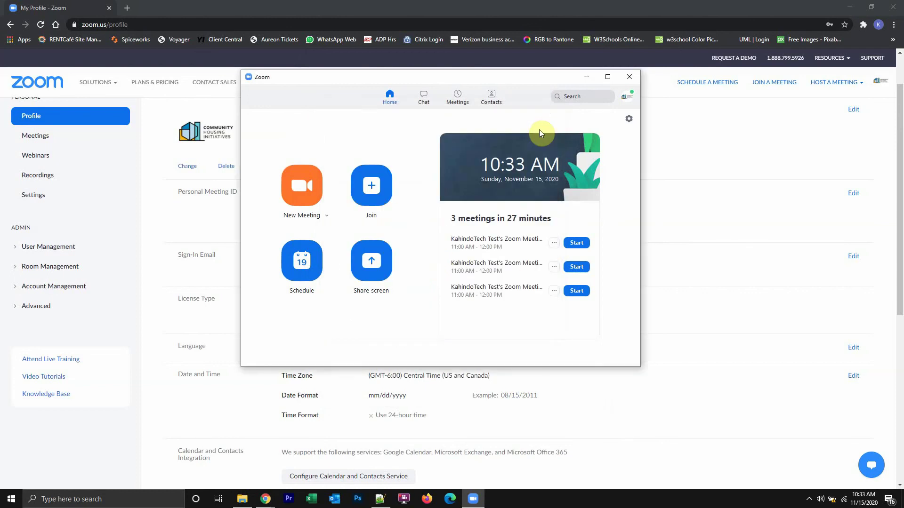